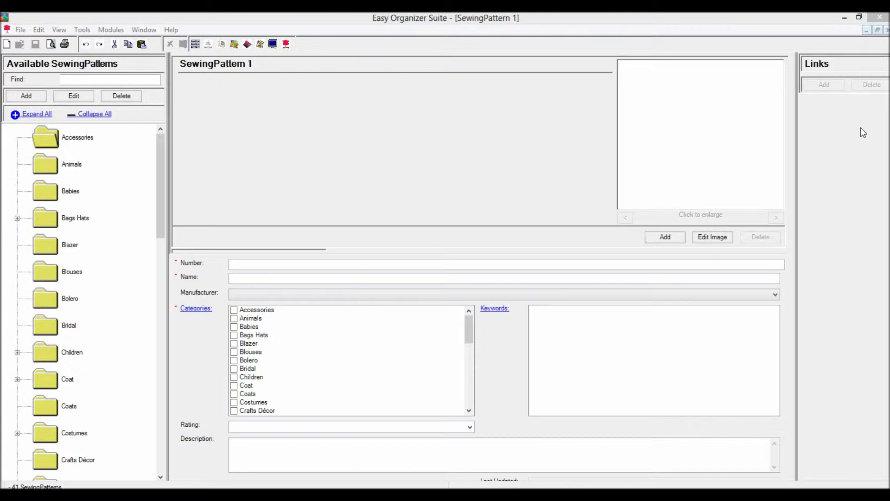
# Start a new sewing pattern record in the Accessories category.
pyautogui.click(81, 139)
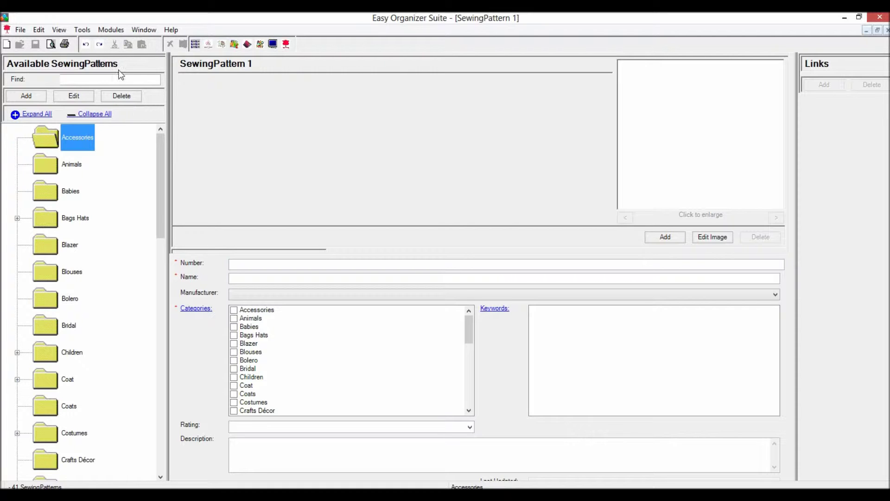
pyautogui.click(82, 30)
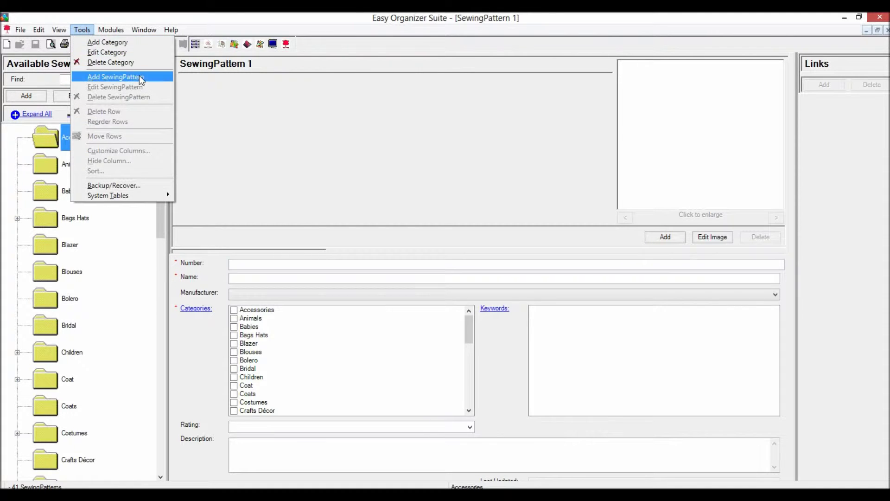
pyautogui.click(151, 77)
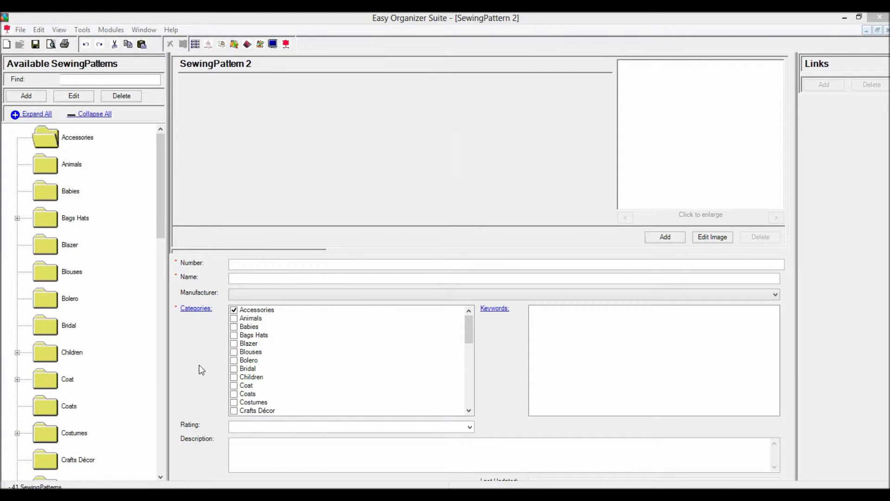
# Fill in the pattern's number 6909, name "SEWING ITEMS" and manufacturer McCall's.
pyautogui.click(248, 266)
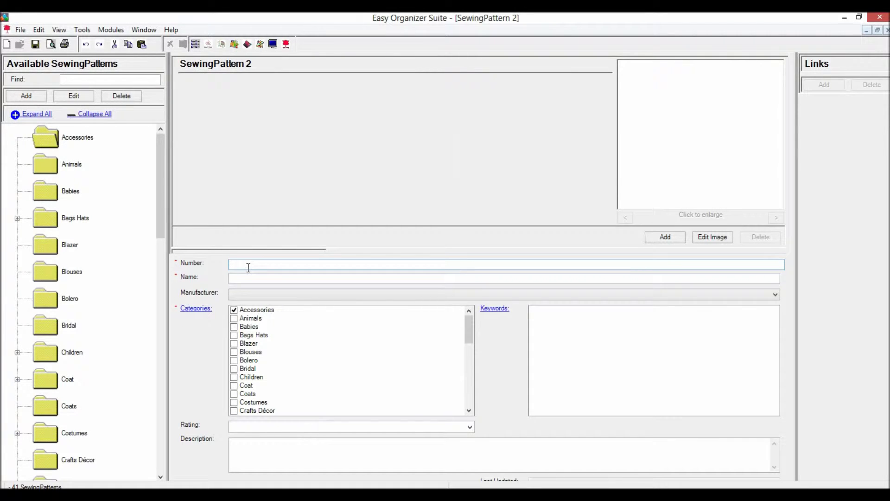
pyautogui.write('6909')
pyautogui.press('Tab')
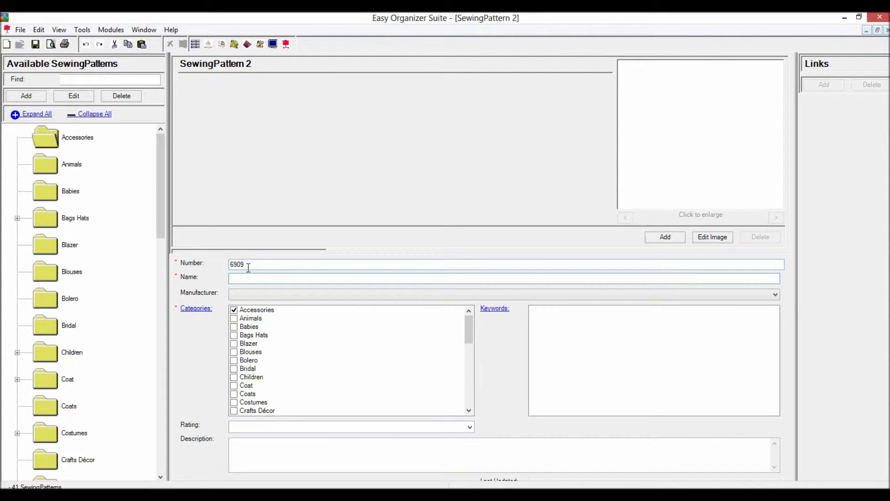
pyautogui.write('SEWING ITEMS')
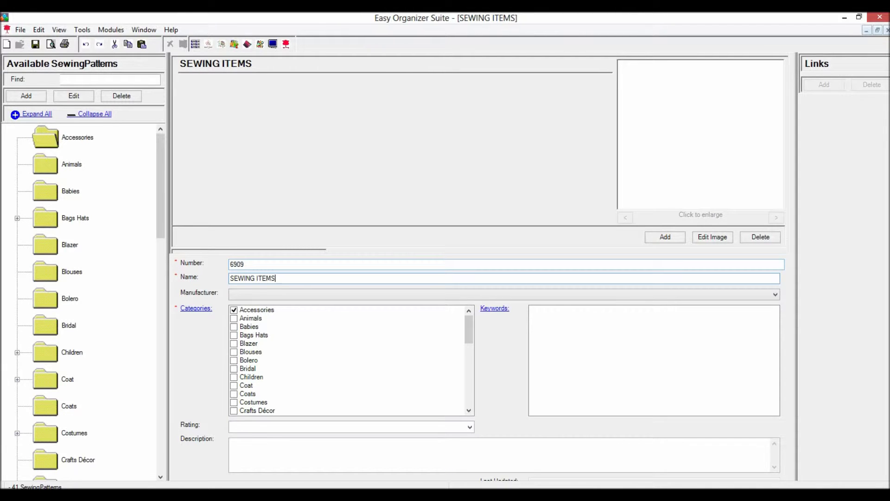
pyautogui.click(283, 295)
pyautogui.click(250, 348)
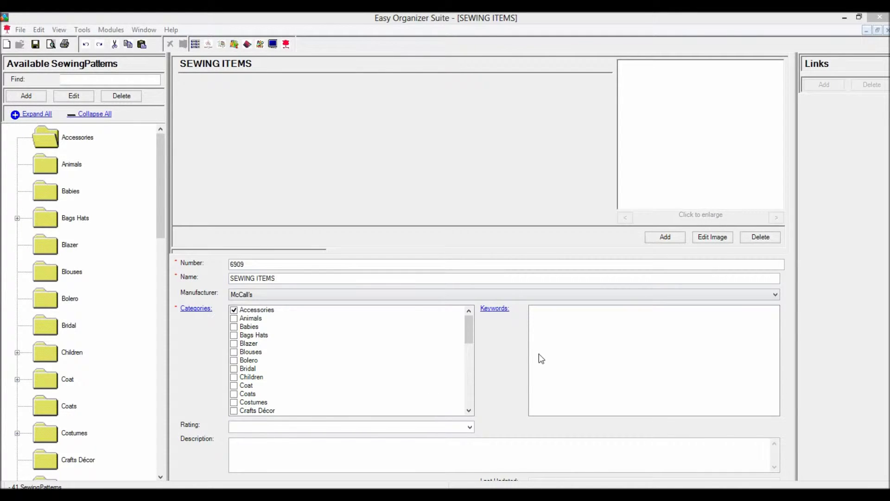
# Rate the pattern 5 Stars and enter the description "Includes a message board/organizer.".
pyautogui.click(293, 431)
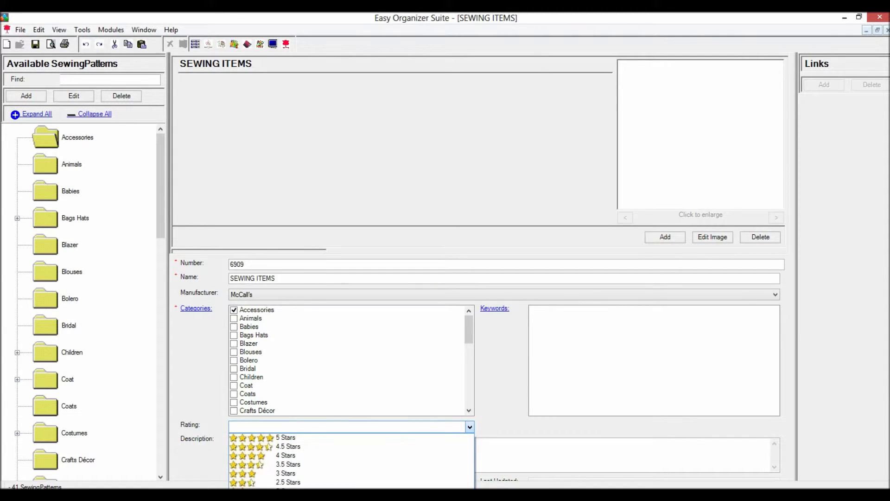
pyautogui.click(300, 438)
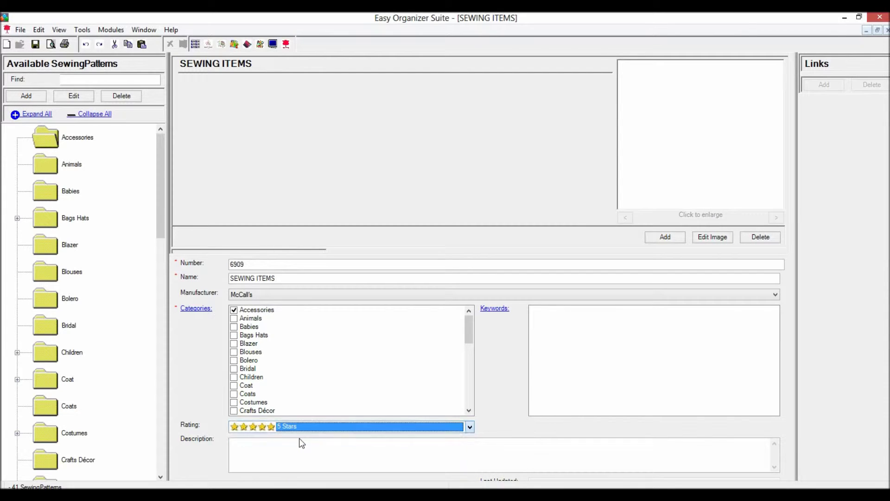
pyautogui.click(257, 446)
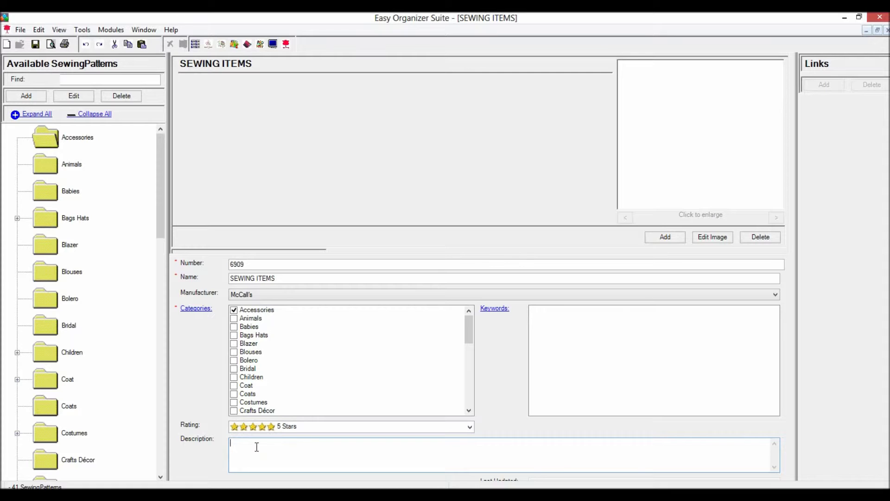
pyautogui.write('Includes a message board/organizer.')
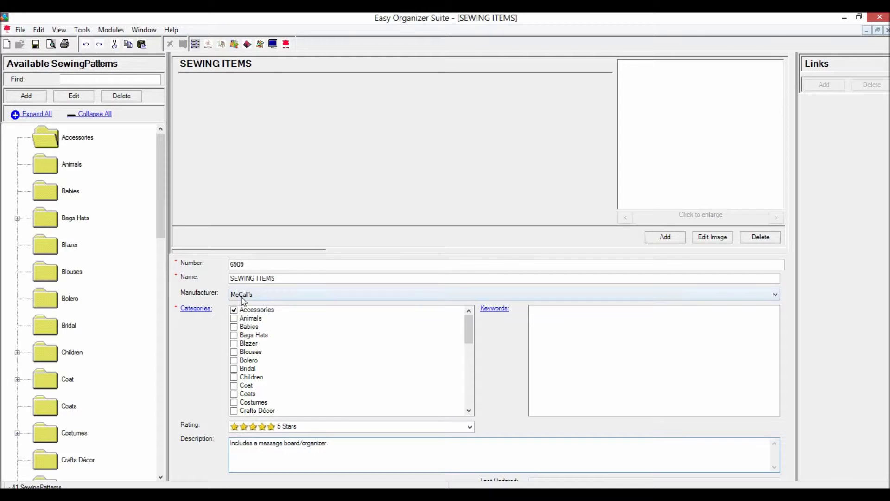
# Create the parentless category "My Ultimate Favorite Sewing Patterns", described "These are my all-time favorite sewing patterns.", and assign the pattern to it.
pyautogui.click(199, 311)
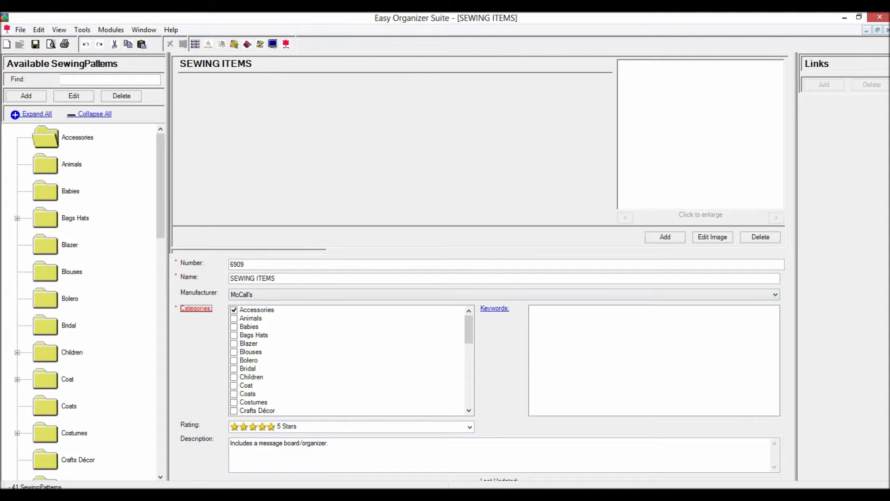
pyautogui.write('My Ultimate Favorite Sewing Patterns')
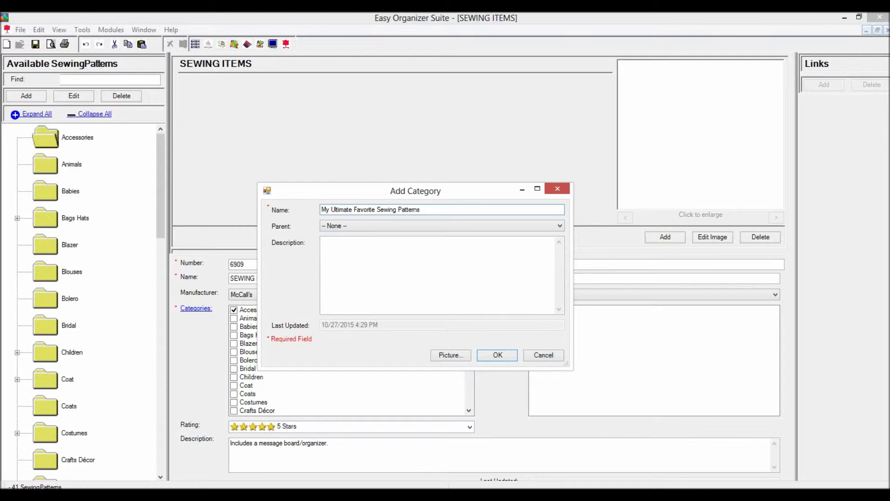
pyautogui.click(361, 223)
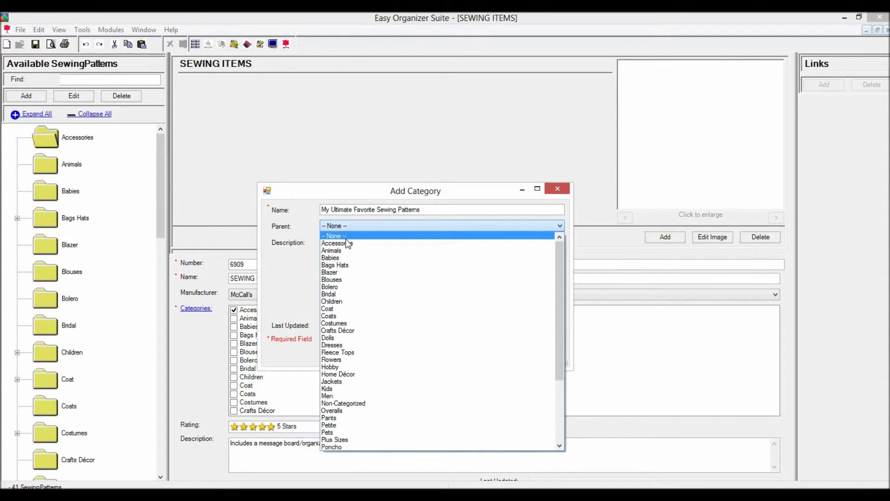
pyautogui.click(345, 235)
pyautogui.click(345, 237)
pyautogui.write('These are m')
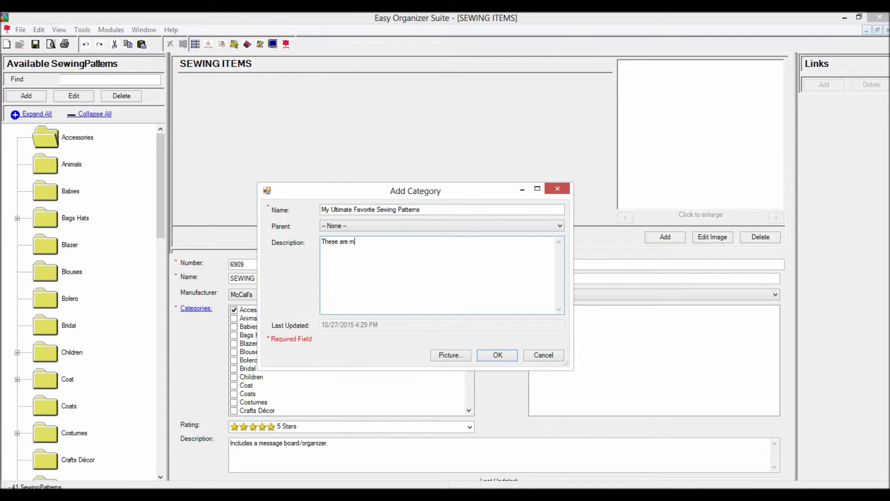
pyautogui.write('y all-time favorite sewing patterns.')
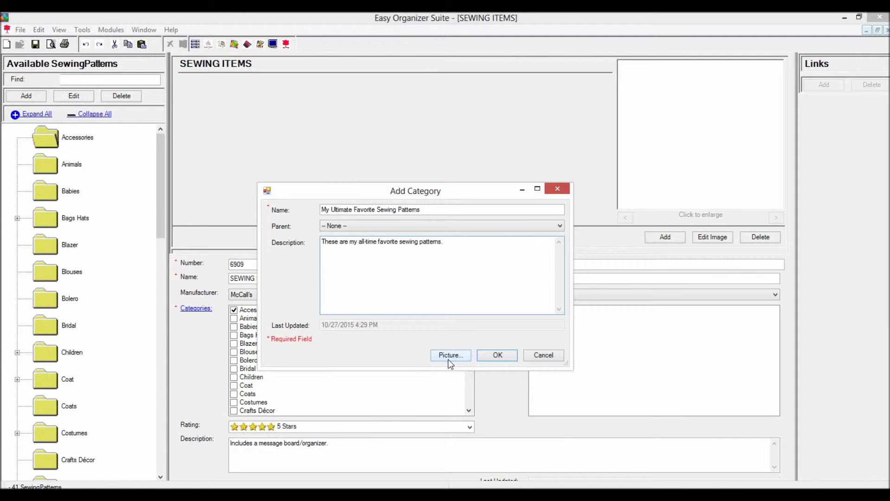
pyautogui.click(497, 356)
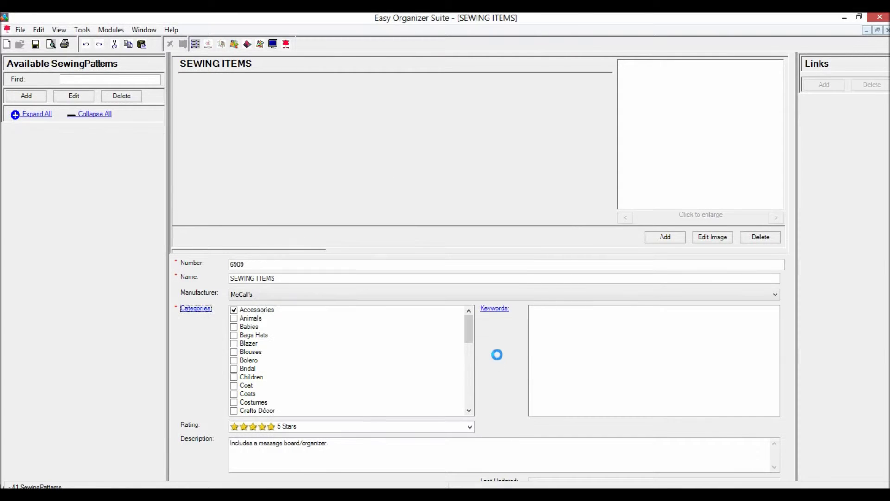
pyautogui.moveTo(472, 328); pyautogui.dragTo(458, 364)
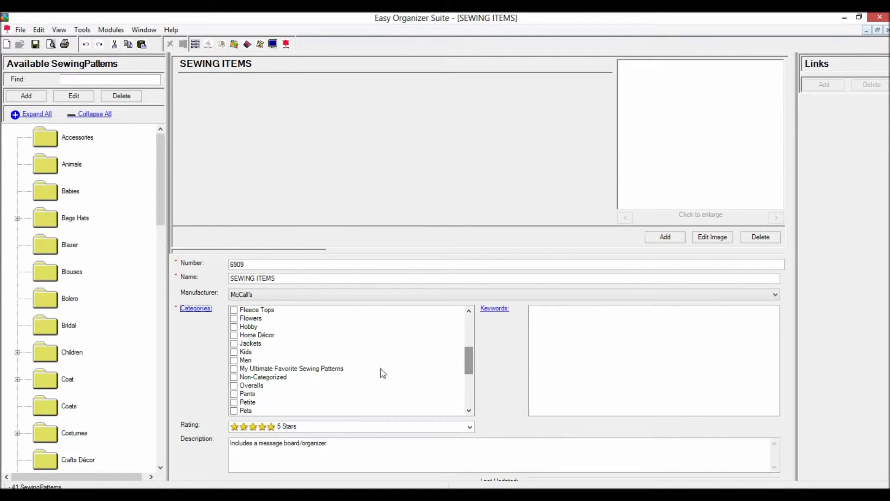
pyautogui.click(234, 370)
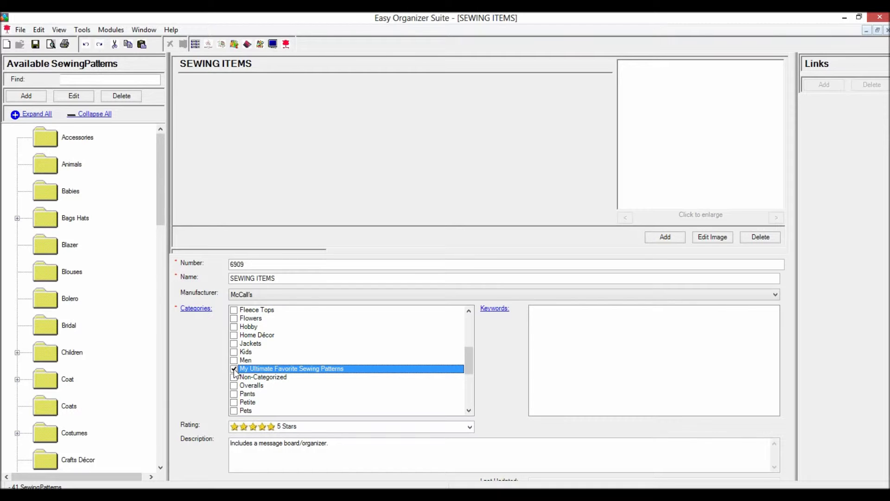
# Create the keyword "Message Board" and assign it to the pattern.
pyautogui.click(490, 310)
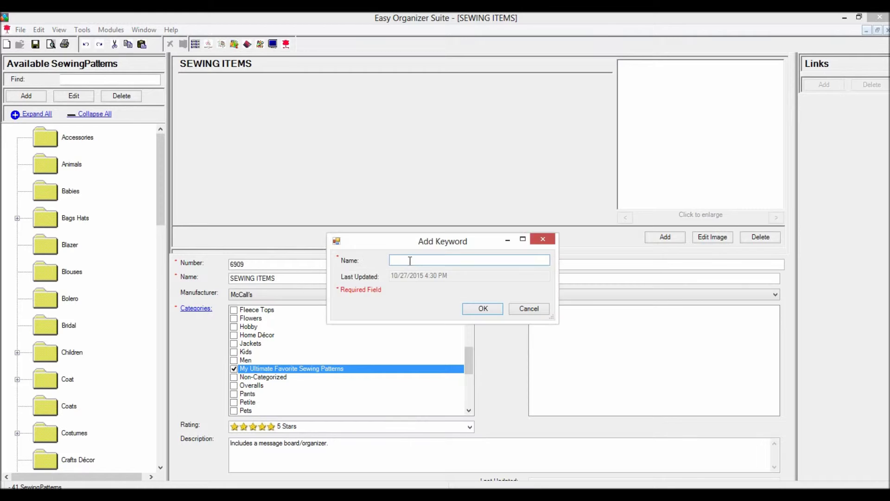
pyautogui.write('Message Board')
pyautogui.click(483, 308)
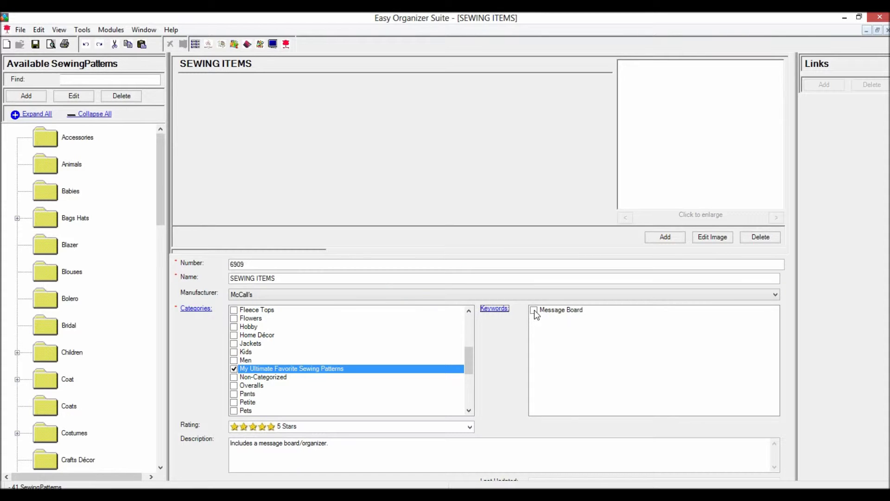
pyautogui.click(534, 310)
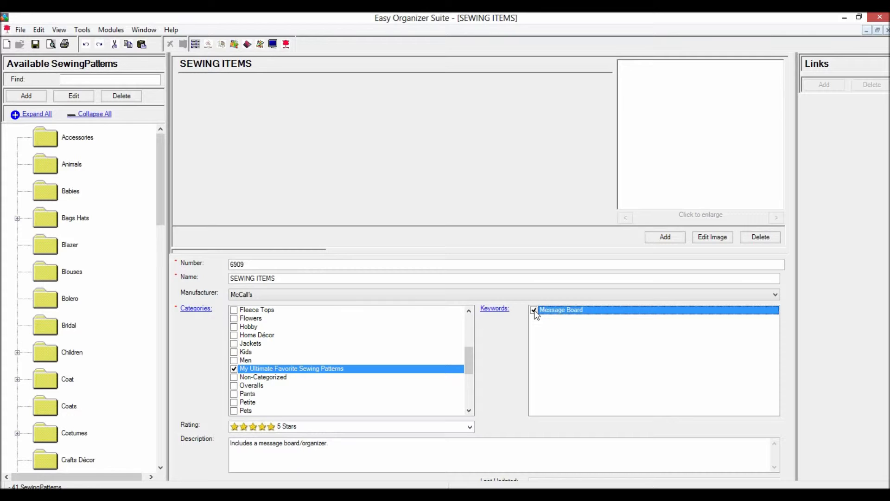
# Attach the picture mcc6485.jpg from the McCall's folder to the pattern.
pyautogui.click(713, 238)
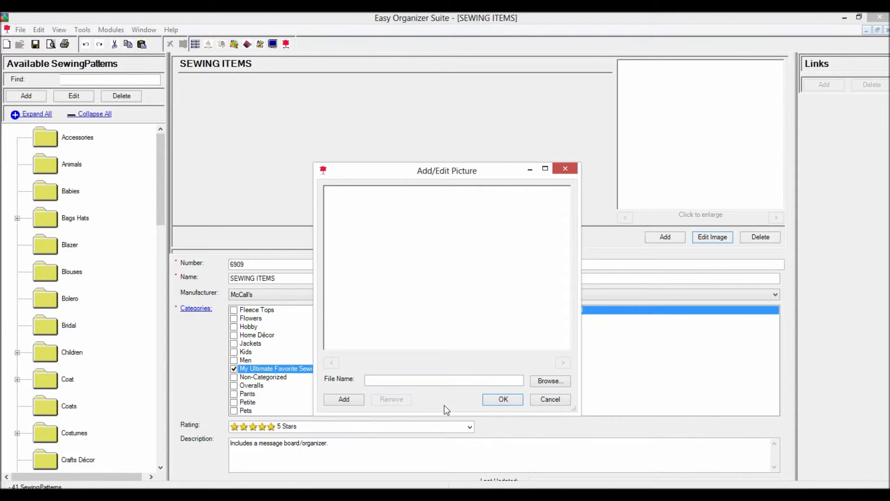
pyautogui.click(557, 382)
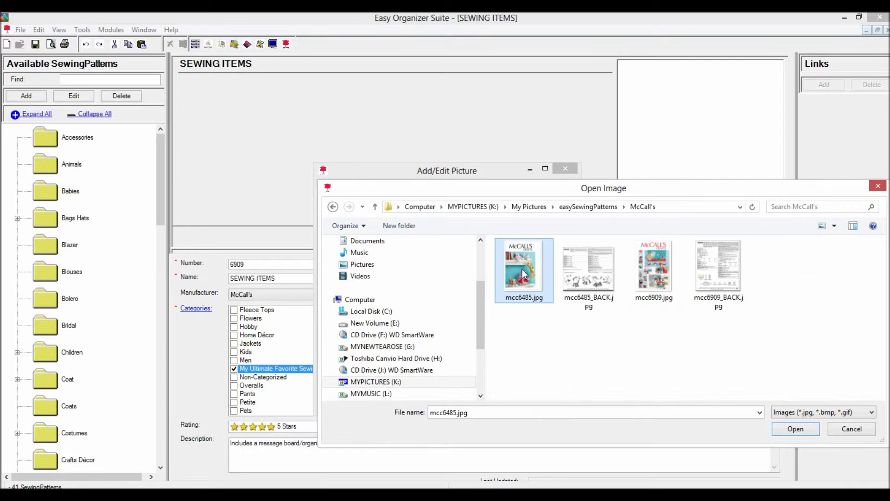
pyautogui.click(797, 428)
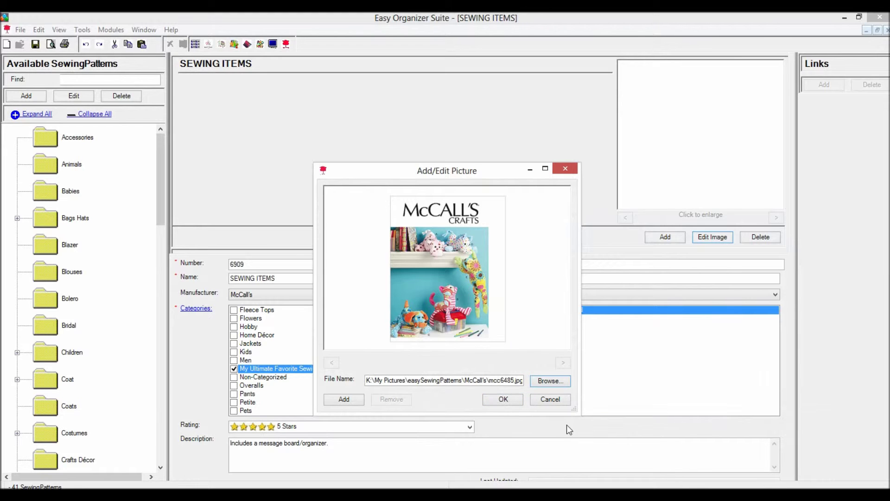
pyautogui.click(503, 401)
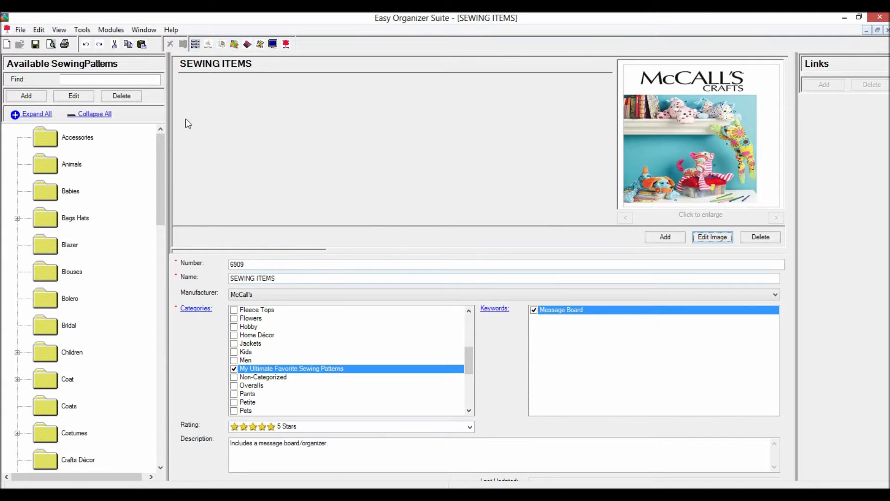
# Save the SEWING ITEMS pattern and expand the Accessories category in the list of available patterns.
pyautogui.click(21, 31)
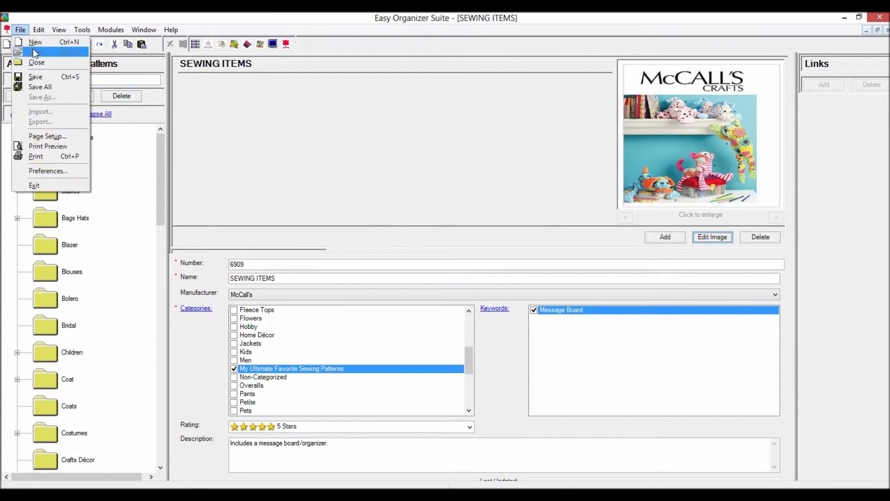
pyautogui.click(42, 77)
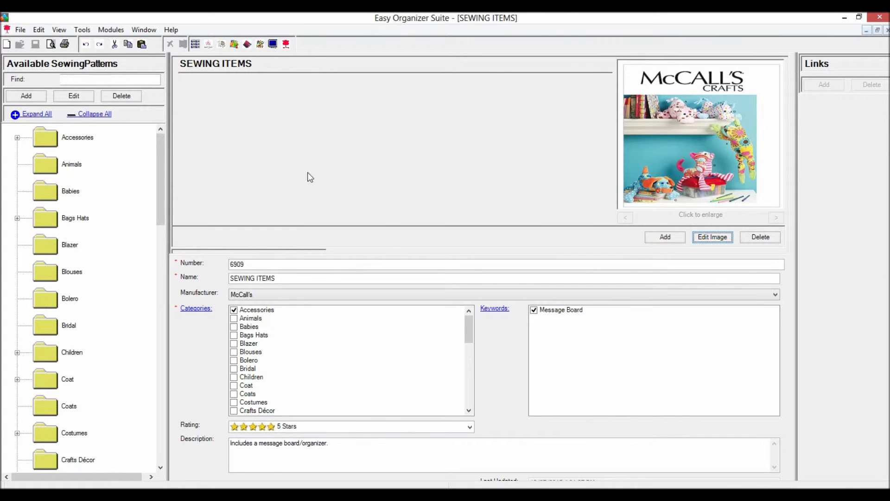
pyautogui.click(17, 137)
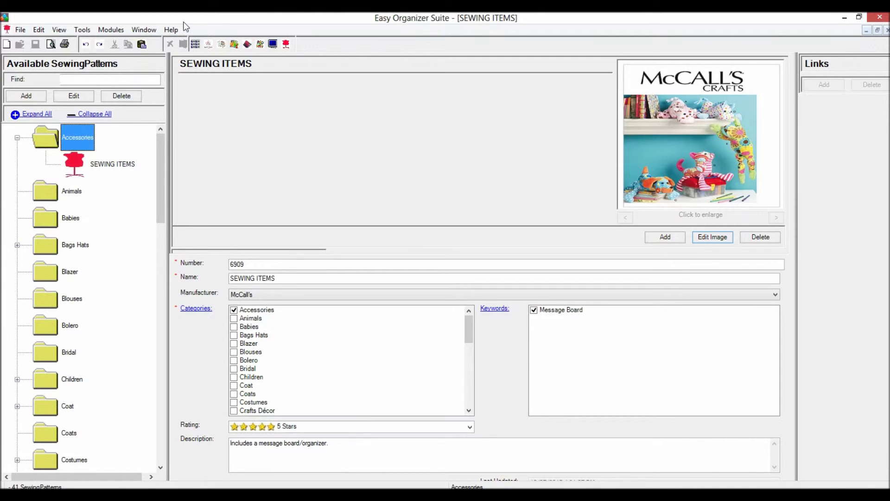
# Close the pattern record and reopen SEWING ITEMS from the Accessories category for editing.
pyautogui.click(20, 29)
pyautogui.click(37, 62)
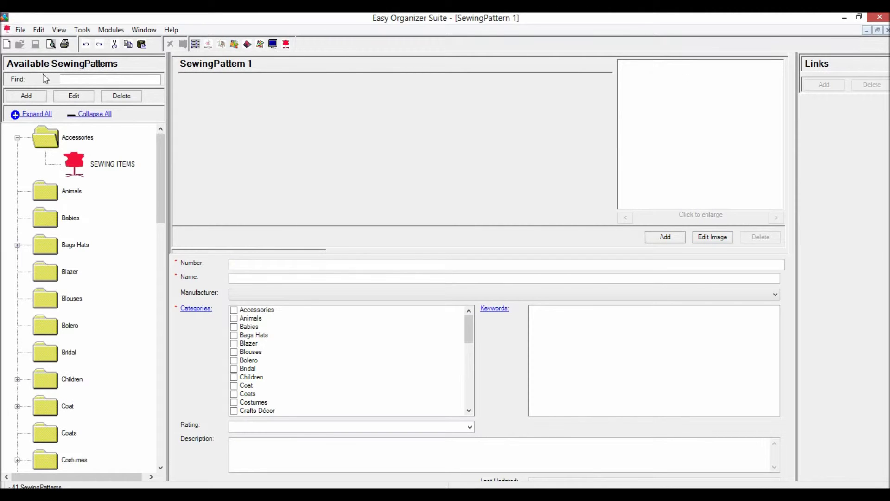
pyautogui.click(115, 165)
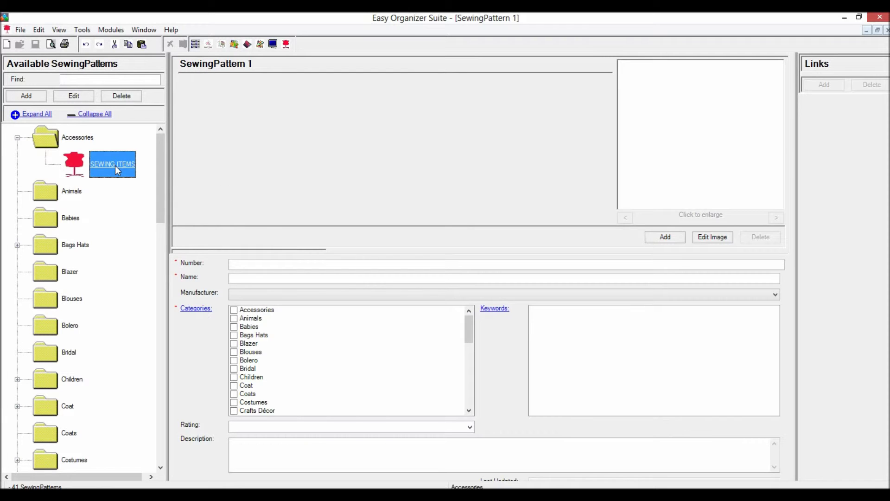
pyautogui.click(81, 30)
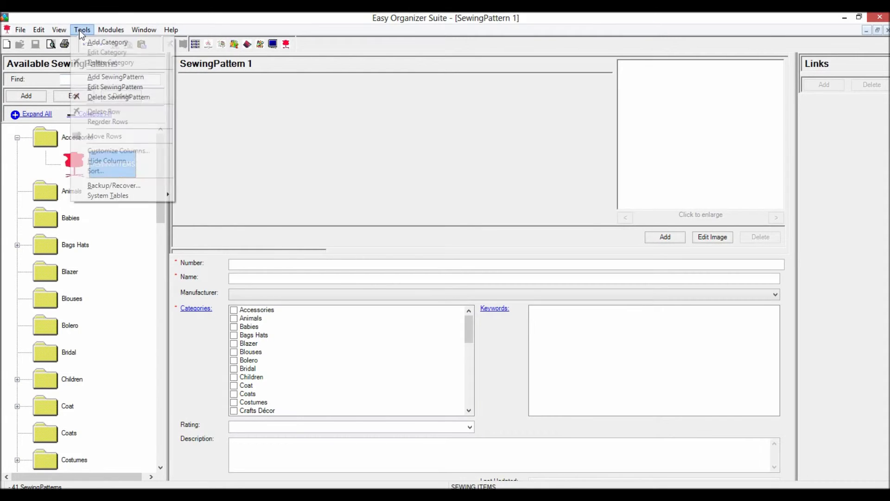
pyautogui.click(123, 88)
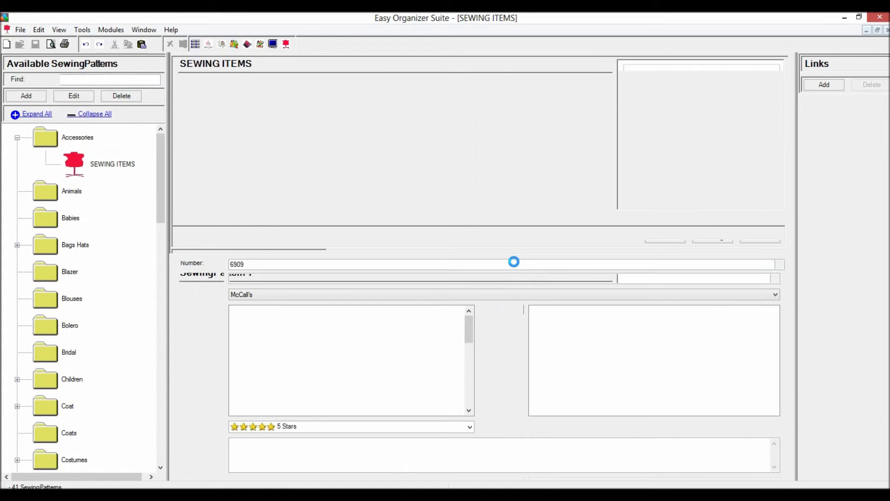
# Rename the pattern as "MANY SEWING ITEMS" and append "Also has a wall organizer strip." to its description.
pyautogui.click(231, 278)
pyautogui.write('MANY SEWING ITEMS')
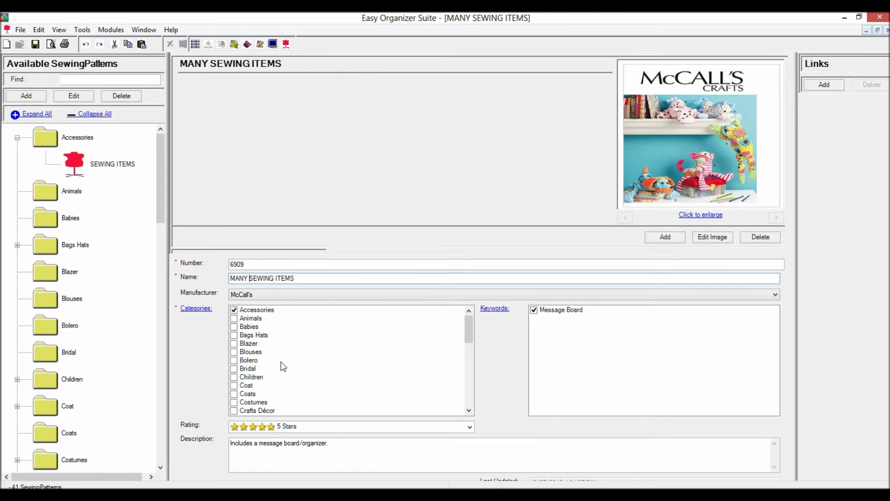
pyautogui.click(337, 443)
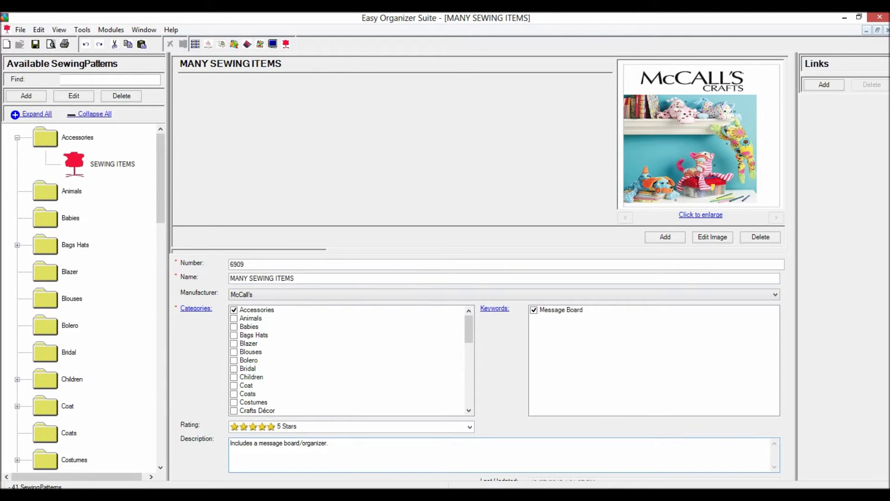
pyautogui.write('Also has a wall organizer strip.')
pyautogui.click(365, 442)
# Save the changes to the MANY SEWING ITEMS pattern and close its record, returning to a blank pattern form.
pyautogui.click(20, 29)
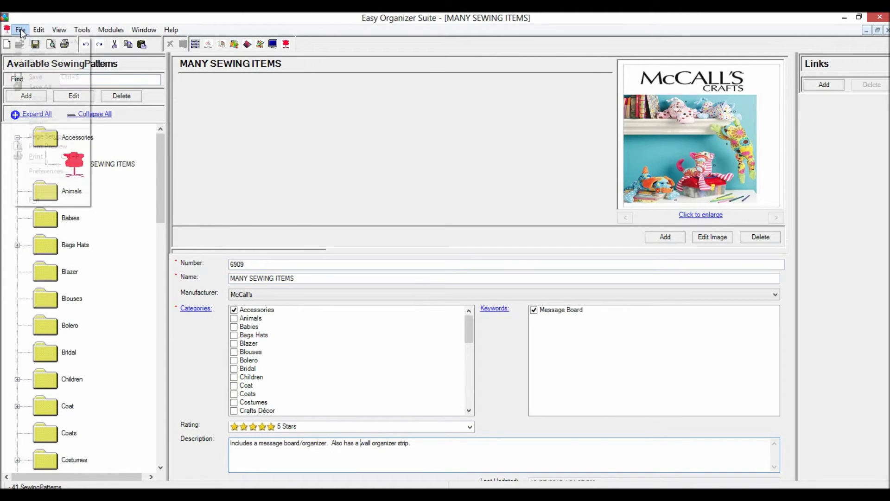
pyautogui.click(42, 79)
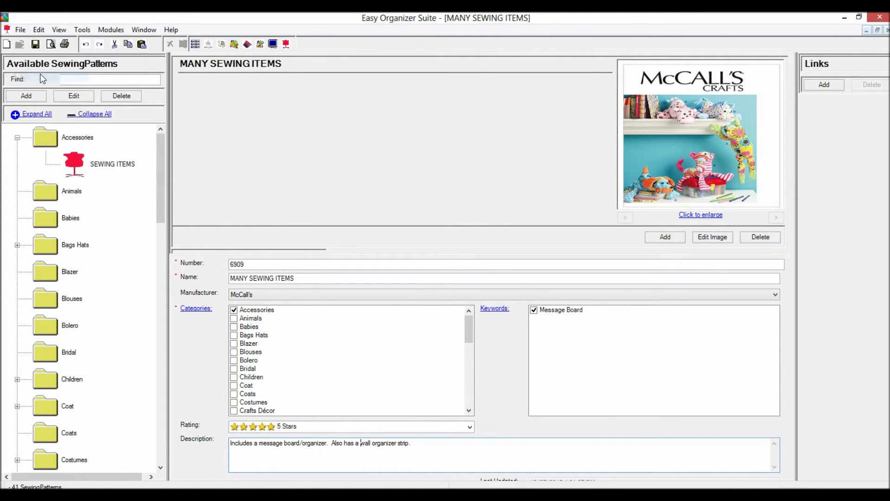
pyautogui.moveTo(99, 167)
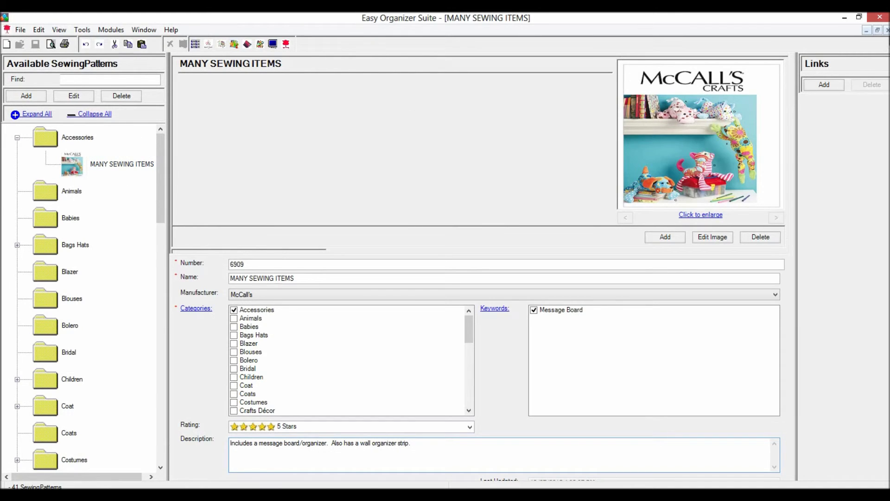
pyautogui.click(887, 30)
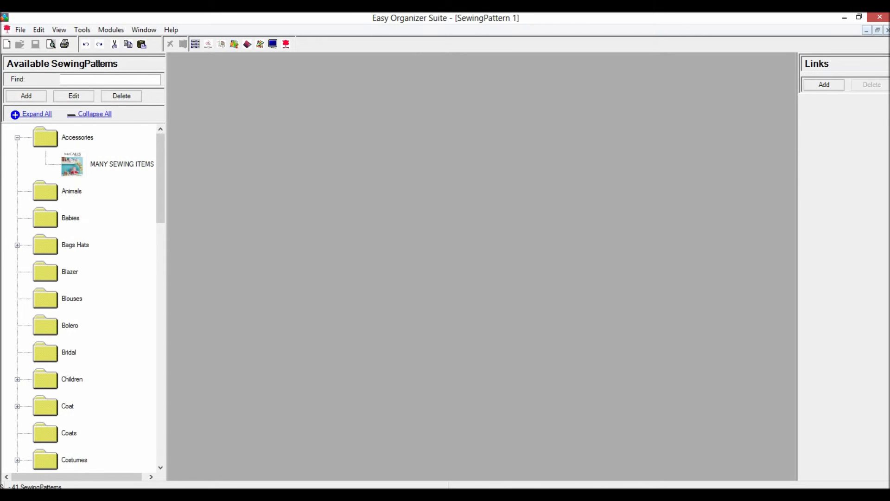
pyautogui.hotkey('ctrl', 'n')
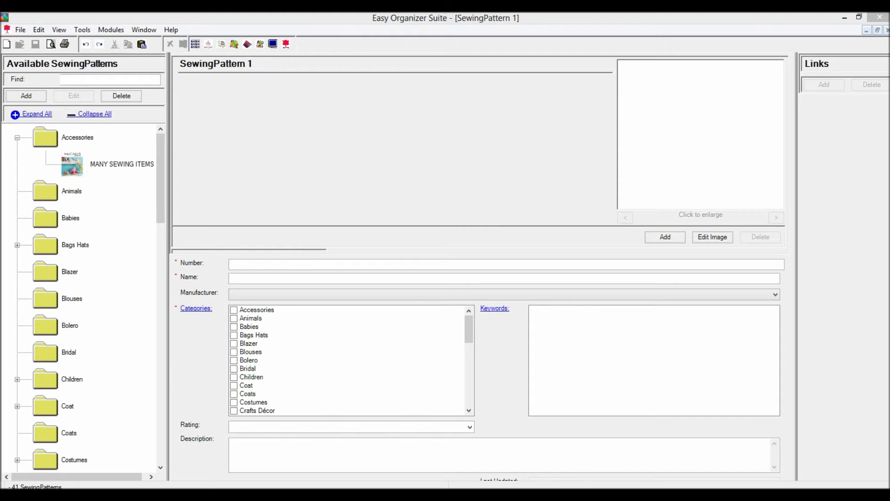
# Delete the MANY SEWING ITEMS pattern from the Accessories category and confirm the deletion.
pyautogui.click(123, 164)
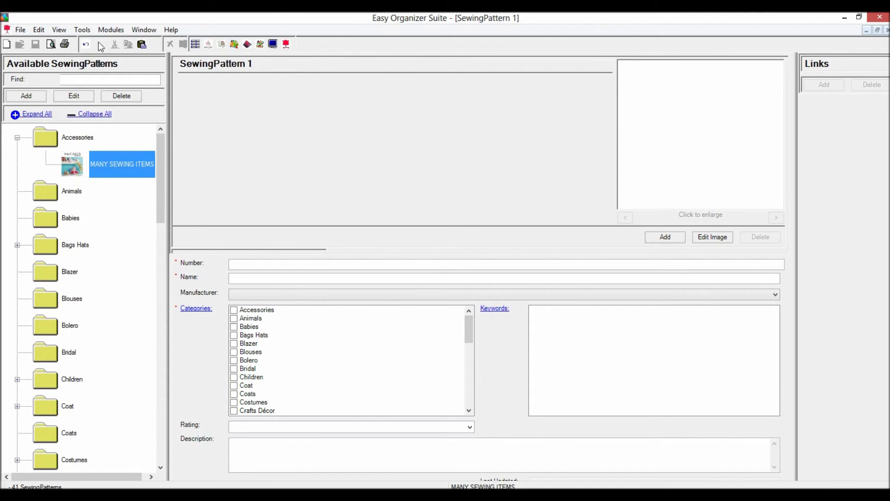
pyautogui.click(84, 31)
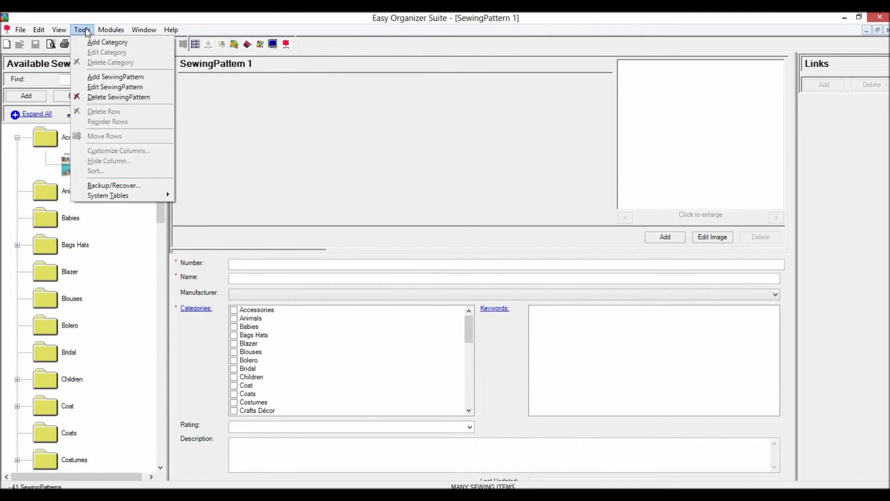
pyautogui.click(166, 96)
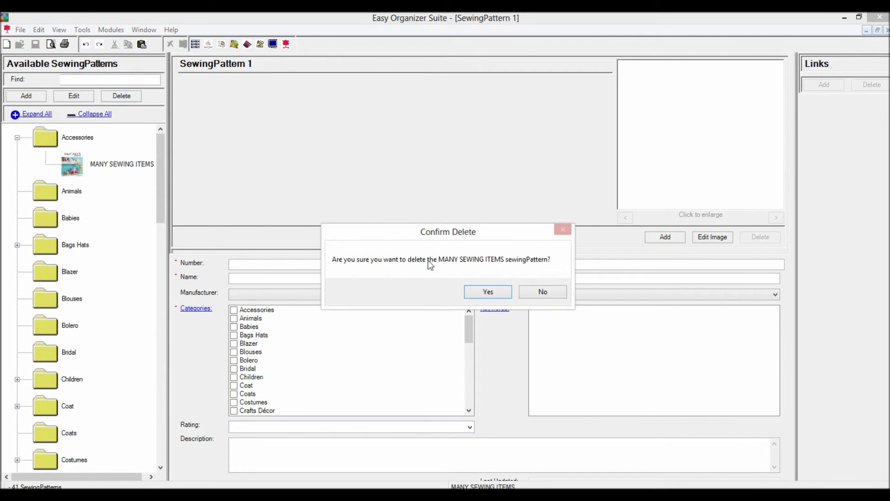
pyautogui.click(499, 292)
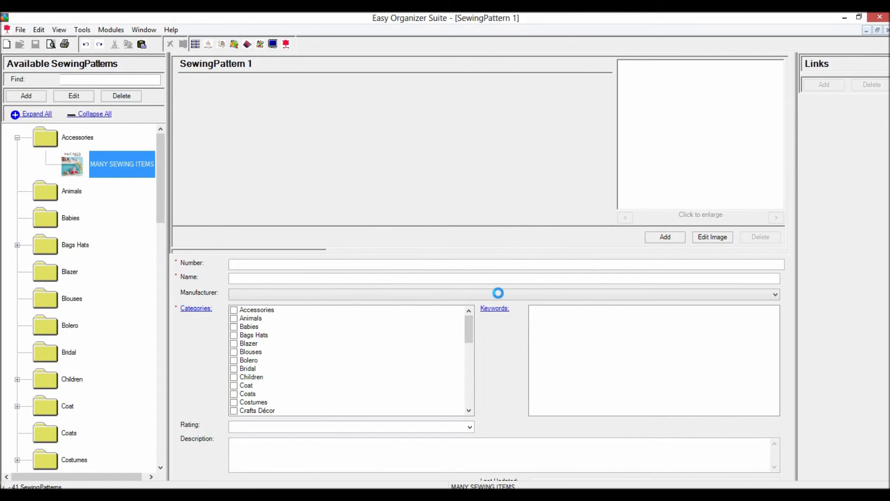